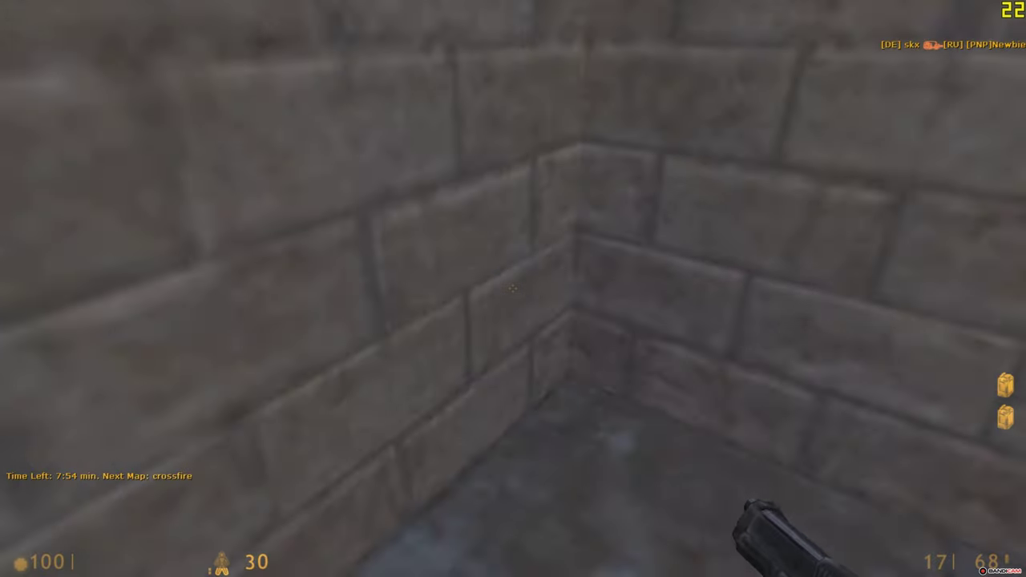
# Step: Switch from the pistol to the rocket launcher using weapon slot 4
pyautogui.press('4')
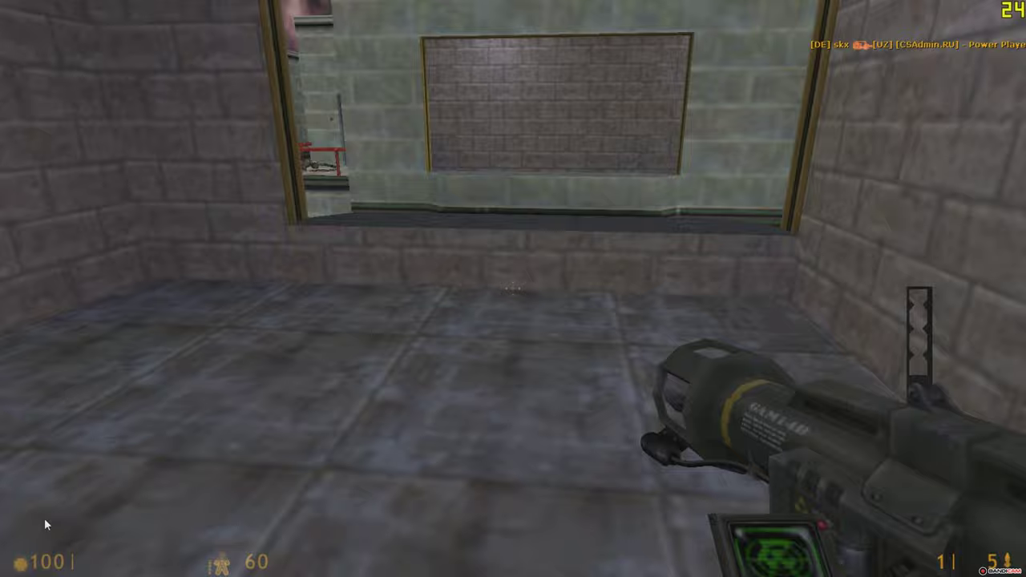
pyautogui.press('Escape')
pyautogui.click(40, 509)
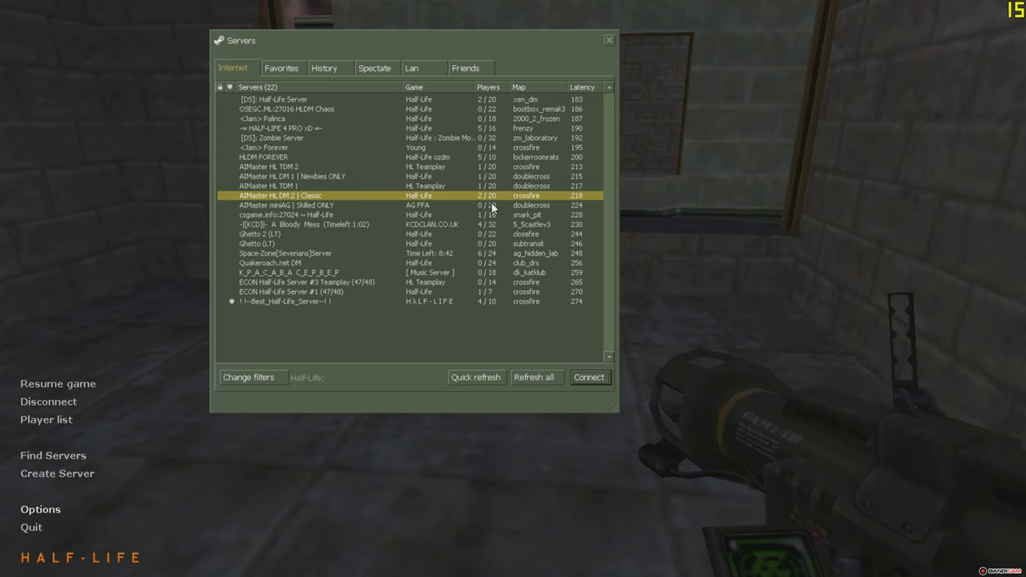
pyautogui.click(493, 187)
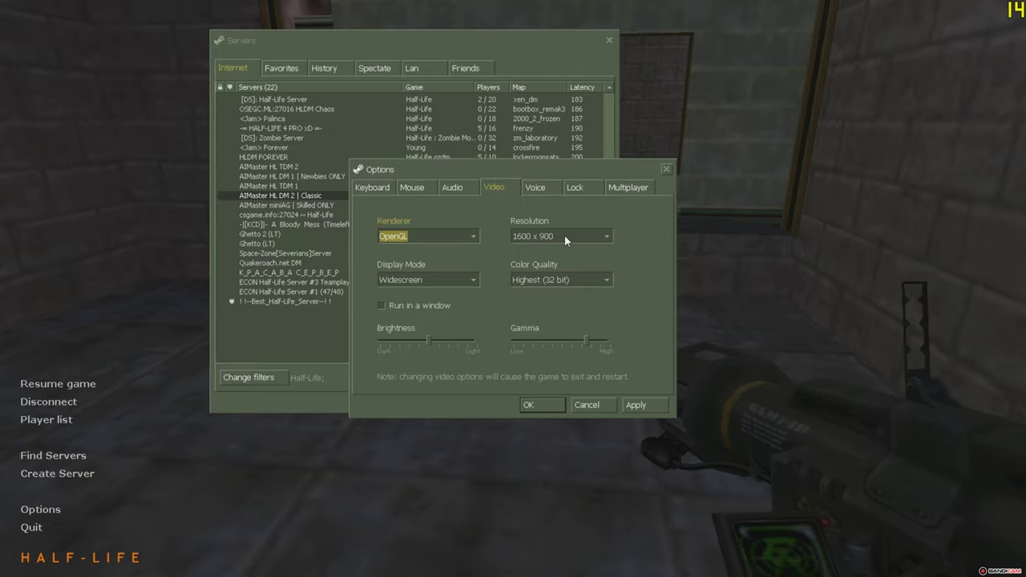
pyautogui.press('Escape')
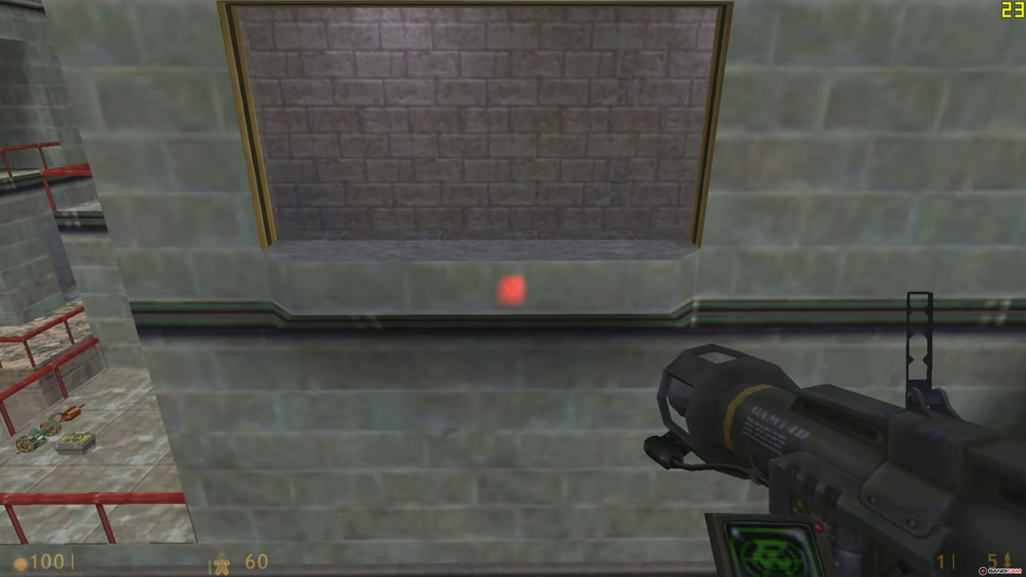
# Step: Walk through the brick room to the HEV suit charger and charge armour
pyautogui.press('w')
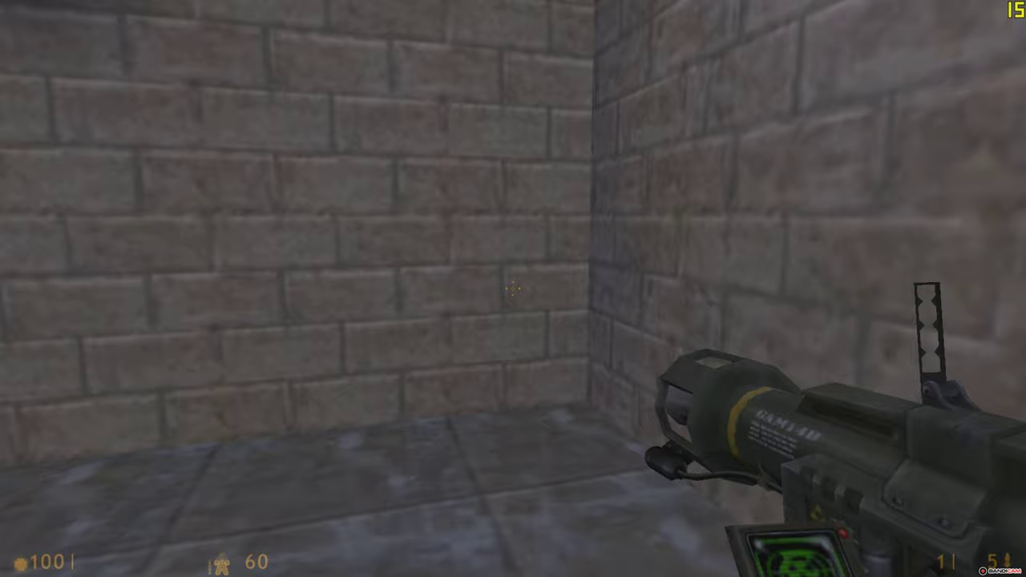
pyautogui.press('w')
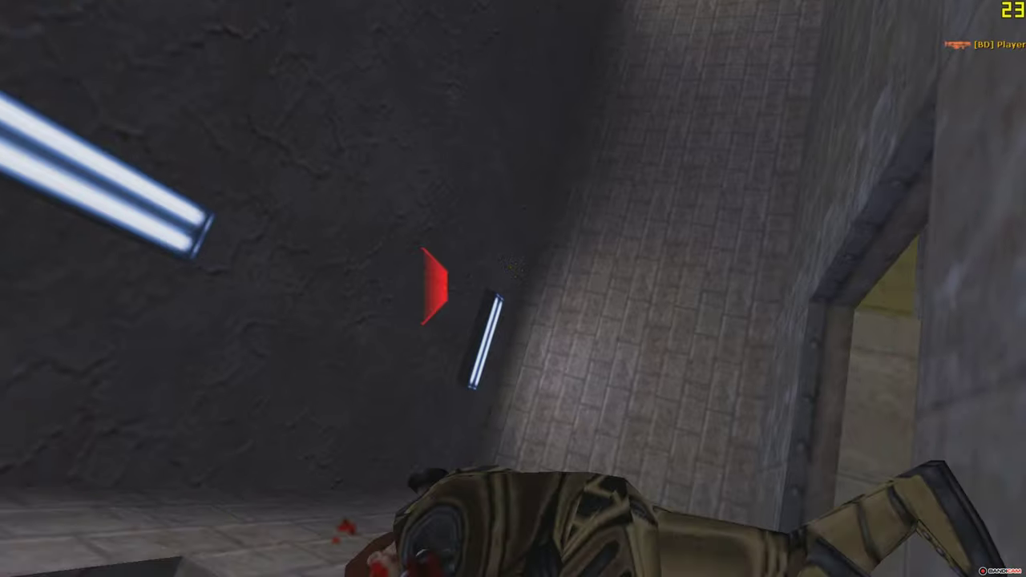
pyautogui.press('w')
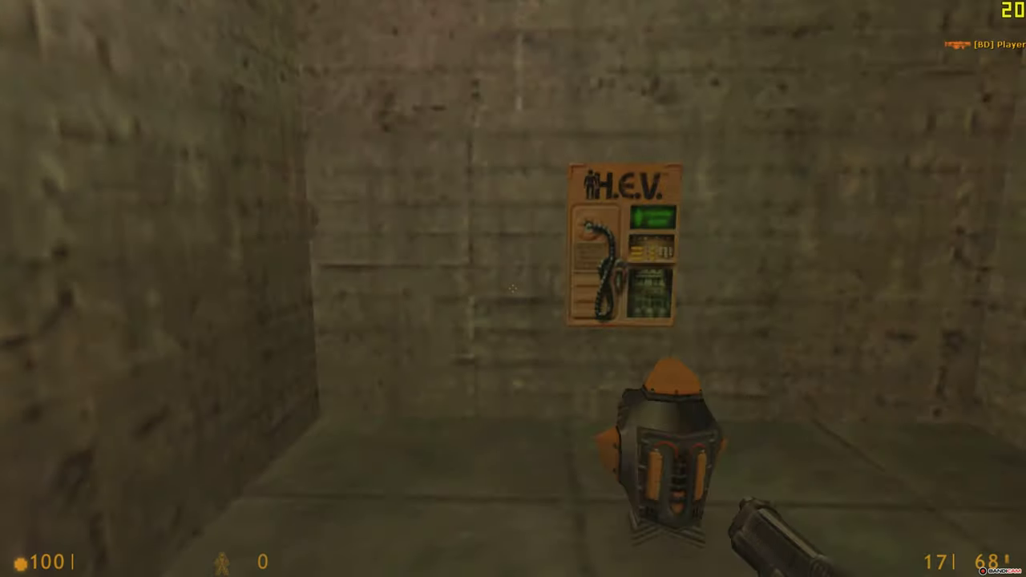
pyautogui.press('w')
pyautogui.press('e')
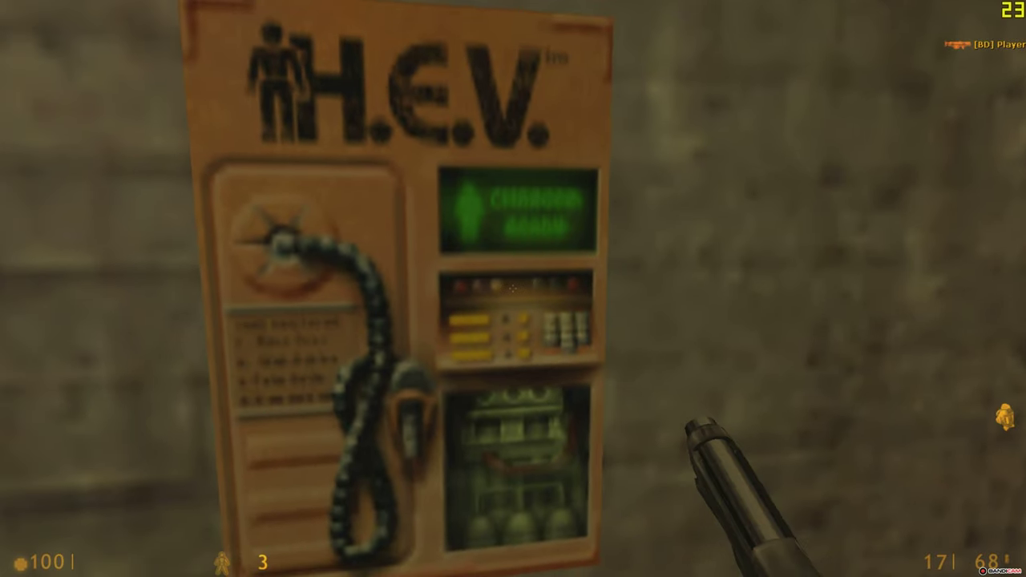
pyautogui.press('e')
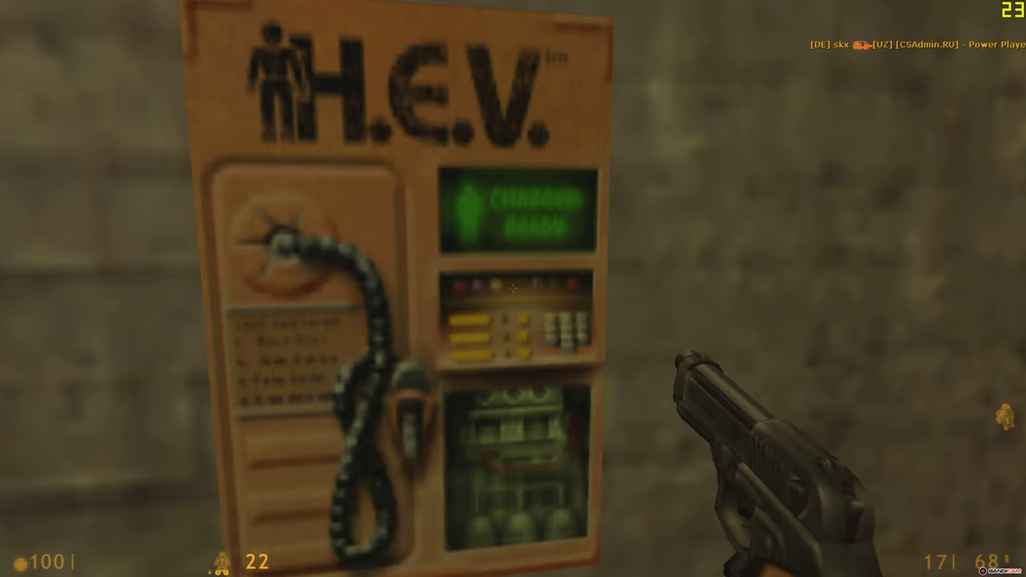
# Step: Turn away, walk through the doorway, and quit the match to the main menu
pyautogui.moveTo(513, 288); pyautogui.dragTo(721, 289)
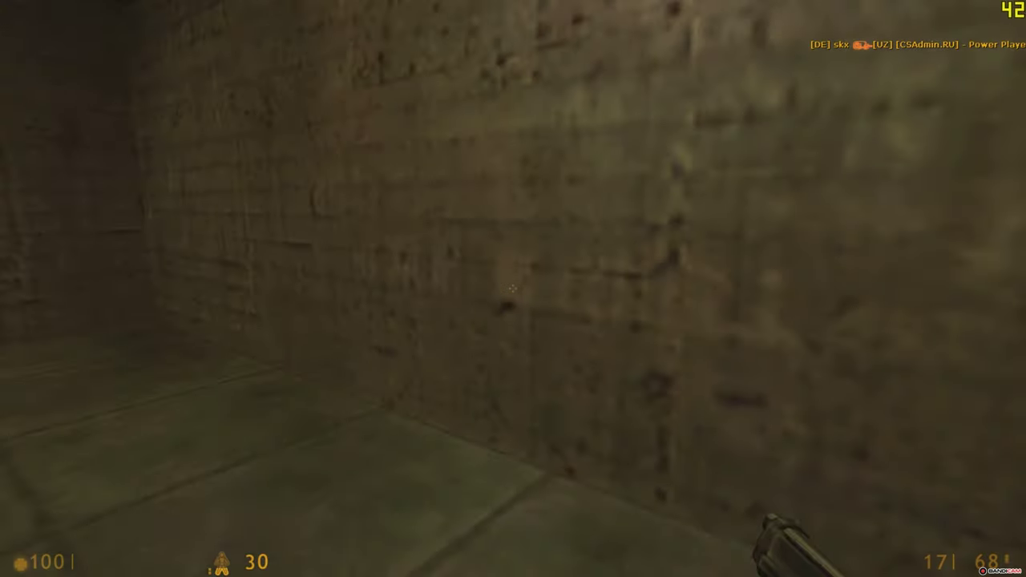
pyautogui.press('w')
pyautogui.press('w')
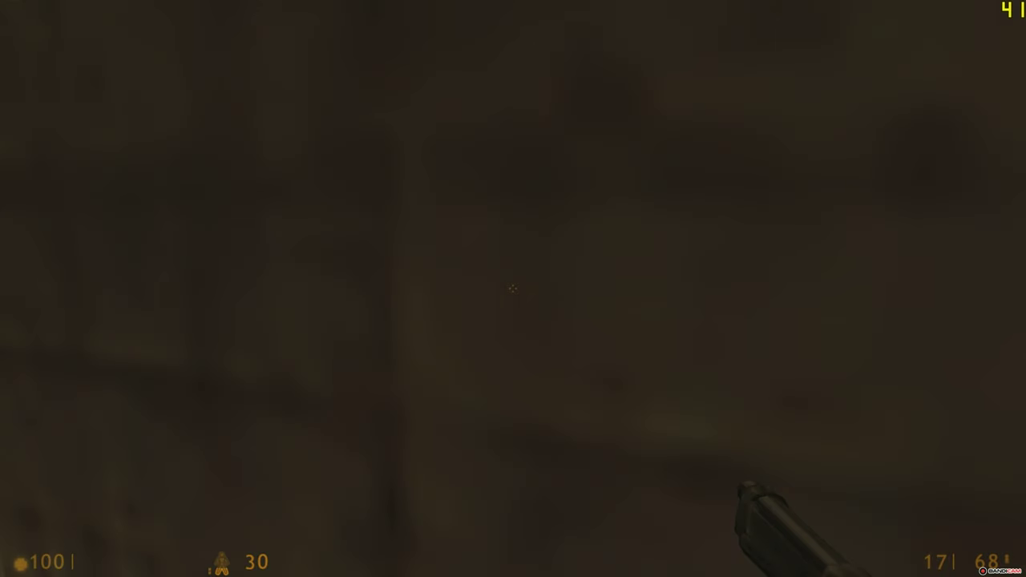
pyautogui.press('w')
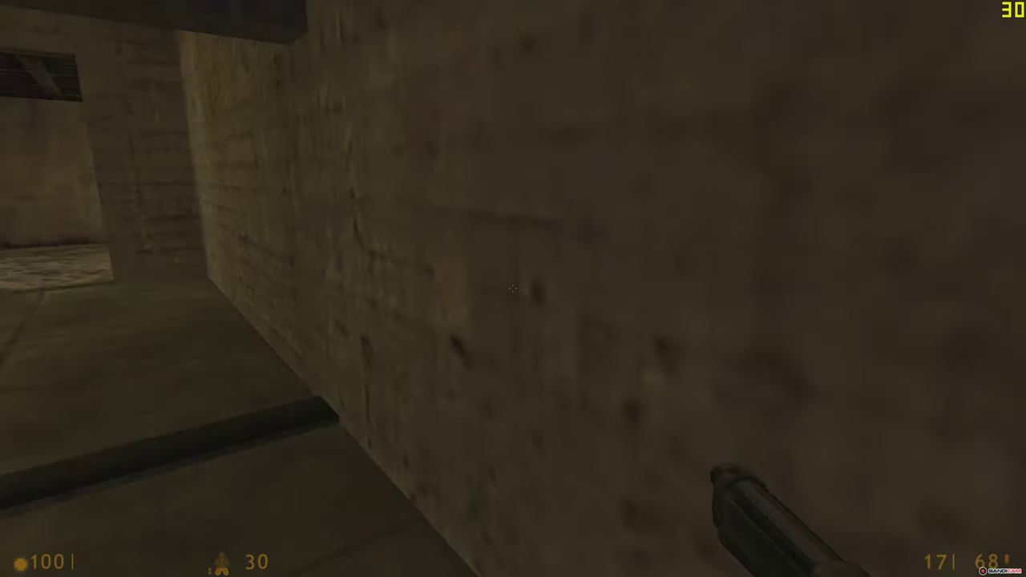
pyautogui.press('w')
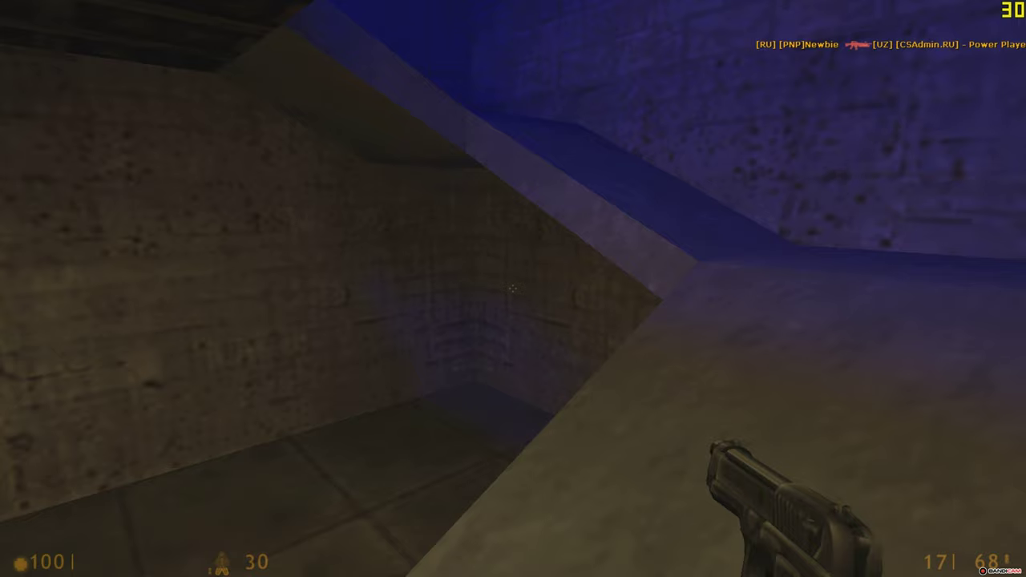
pyautogui.press('Escape')
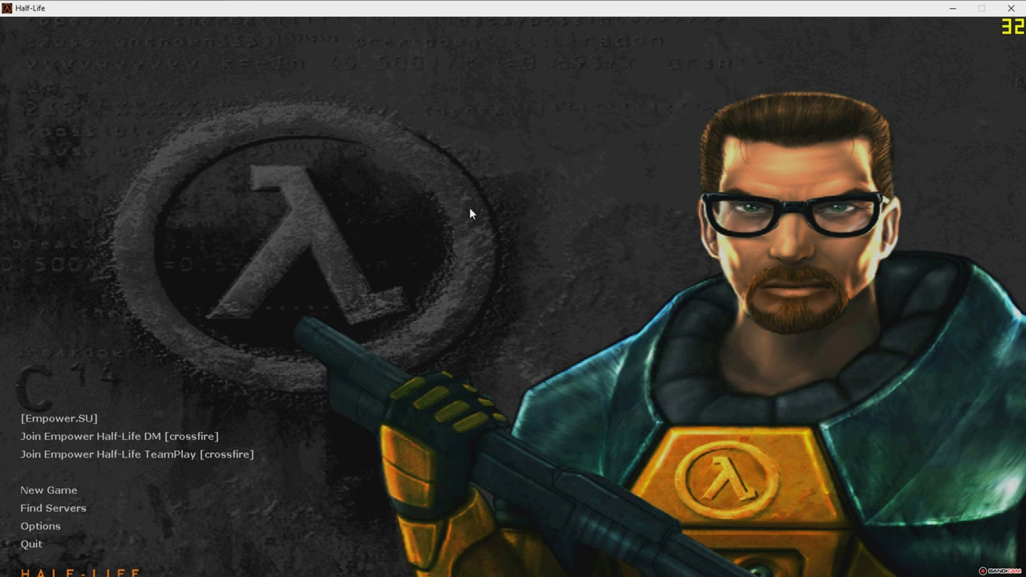
pyautogui.click(40, 526)
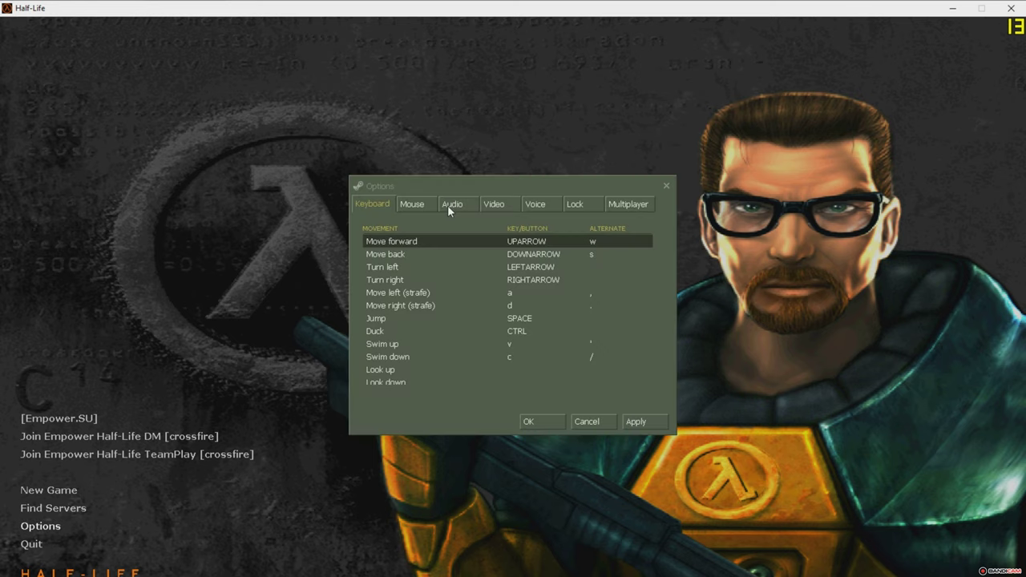
pyautogui.click(453, 204)
pyautogui.click(493, 204)
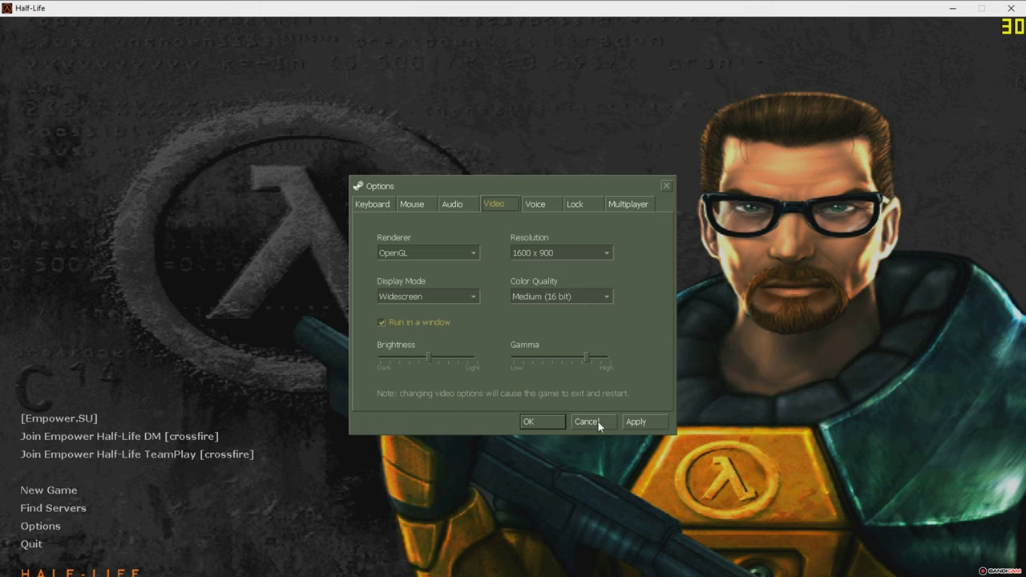
pyautogui.press('Escape')
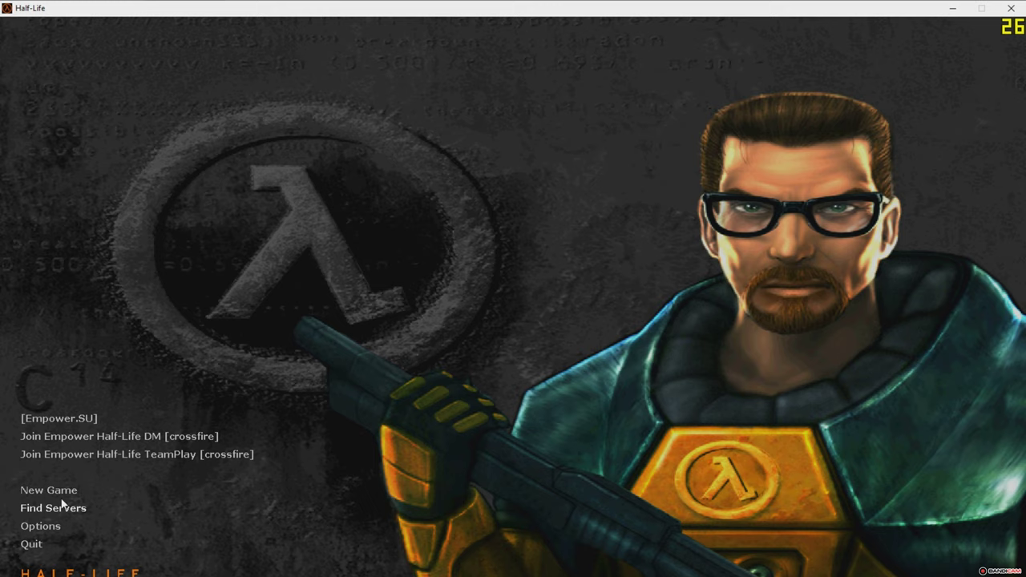
# Step: Refresh the Internet server list three times, then join the <Jam> Palinca server
pyautogui.click(60, 506)
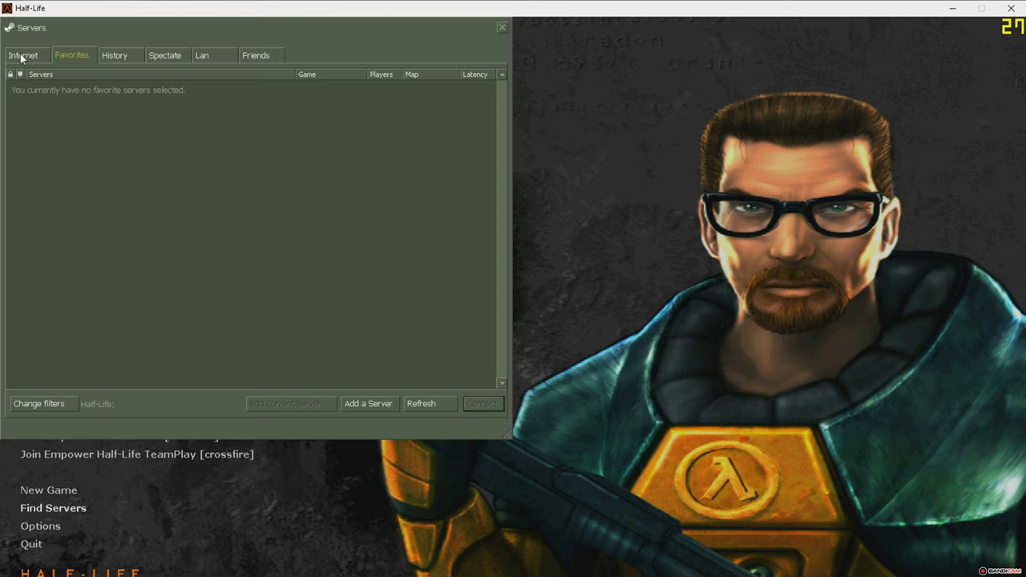
pyautogui.click(22, 55)
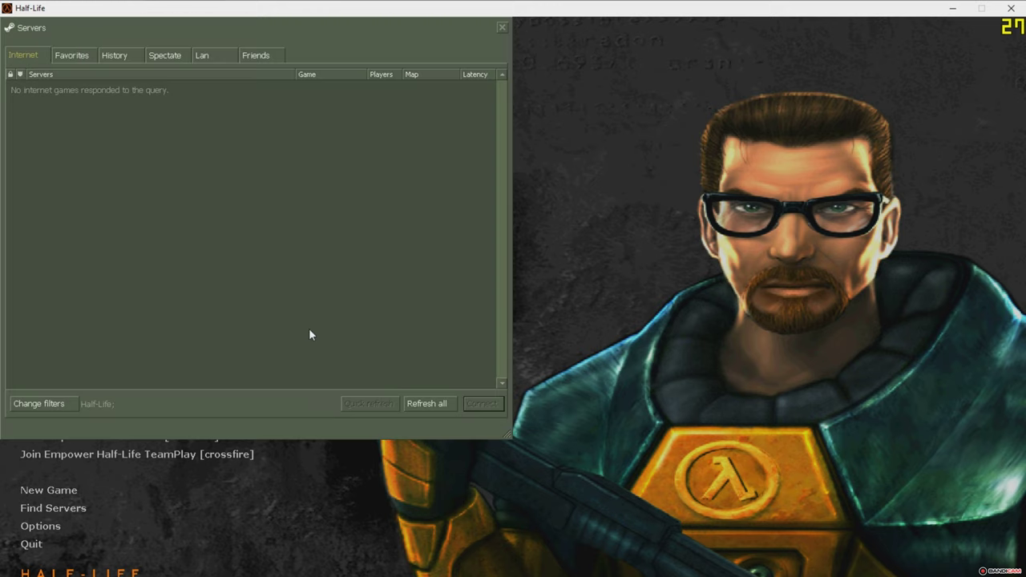
pyautogui.click(426, 403)
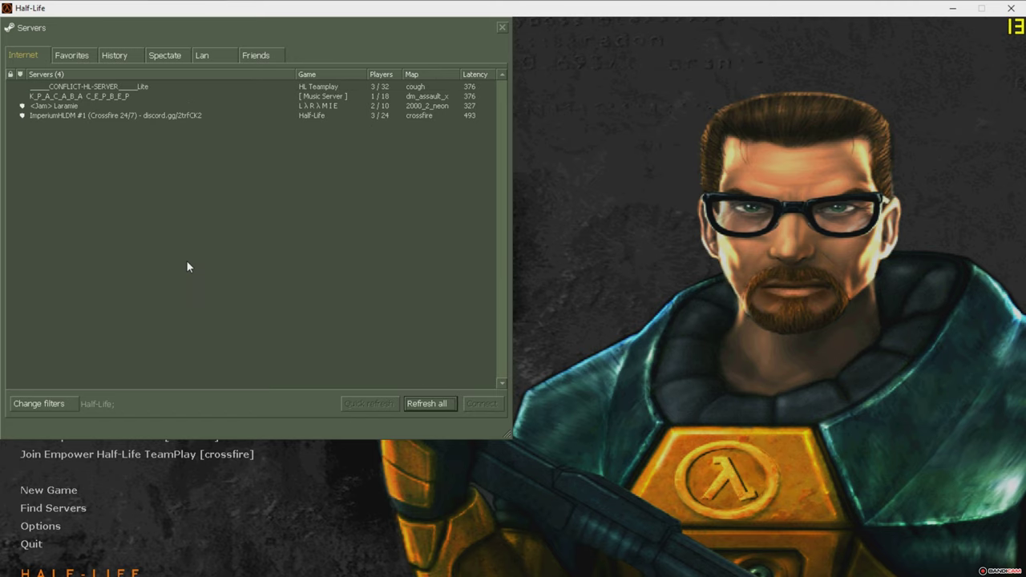
pyautogui.click(440, 402)
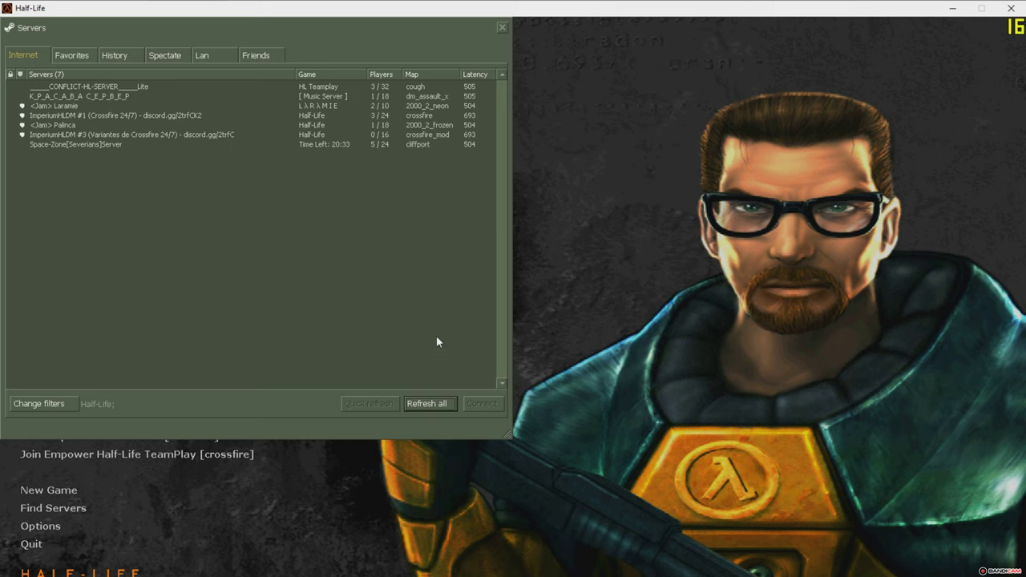
pyautogui.click(431, 403)
pyautogui.doubleClick(379, 126)
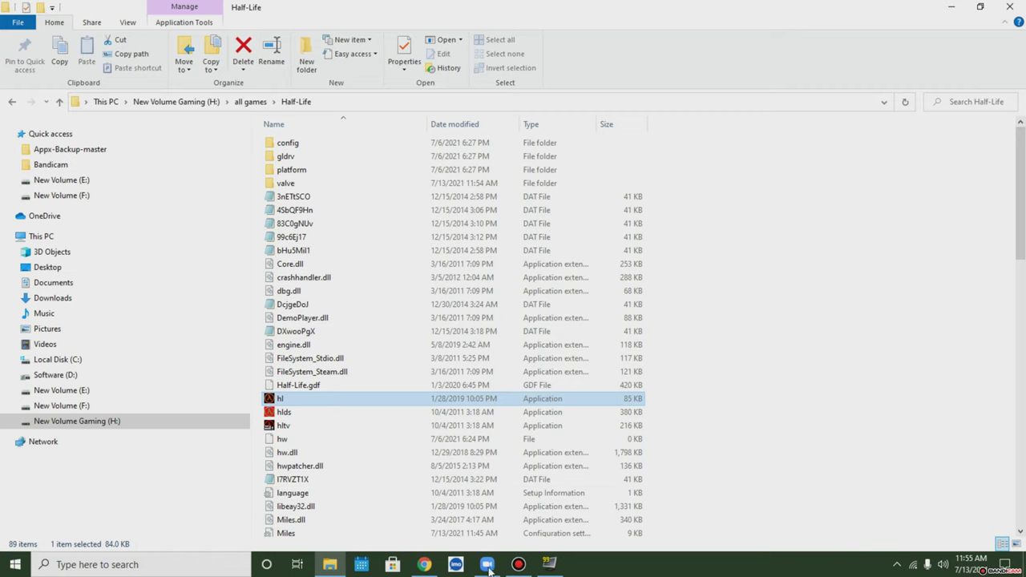
# Step: Bring up the Bandicam recorder window from its taskbar icon
pyautogui.click(518, 564)
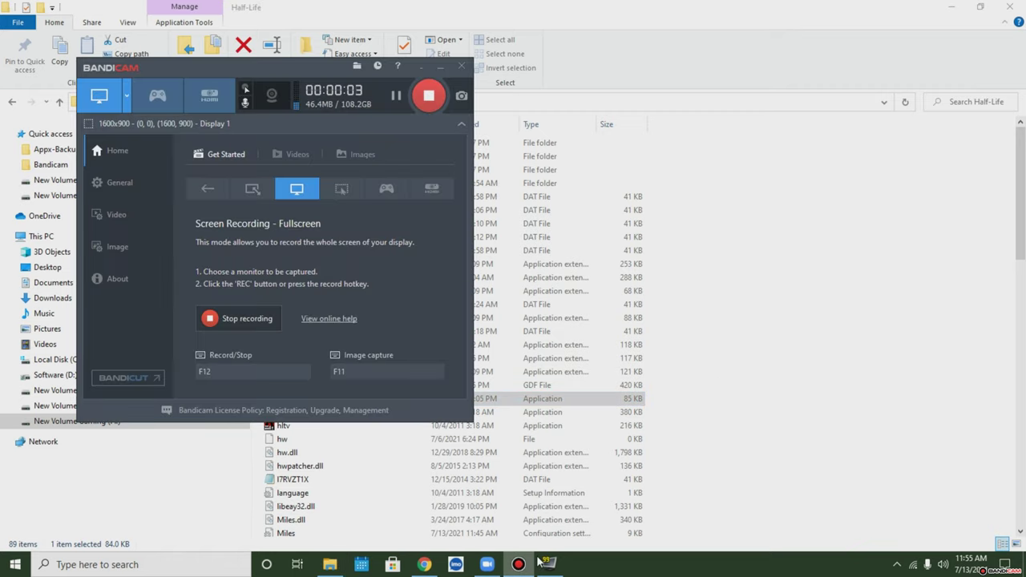